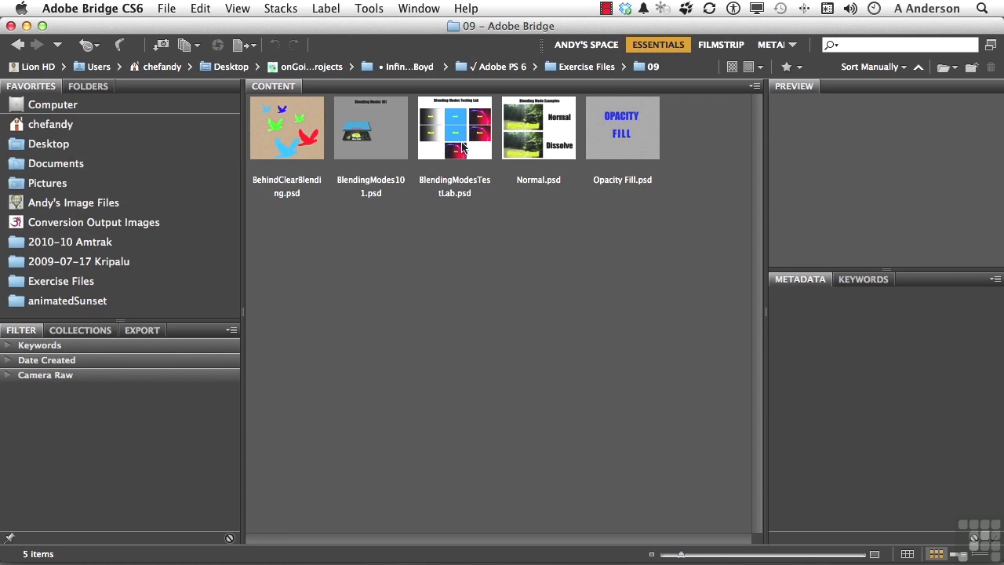
# Open BlendingModesTestLab.psd from the Bridge Content panel into Photoshop
pyautogui.doubleClick(463, 148)
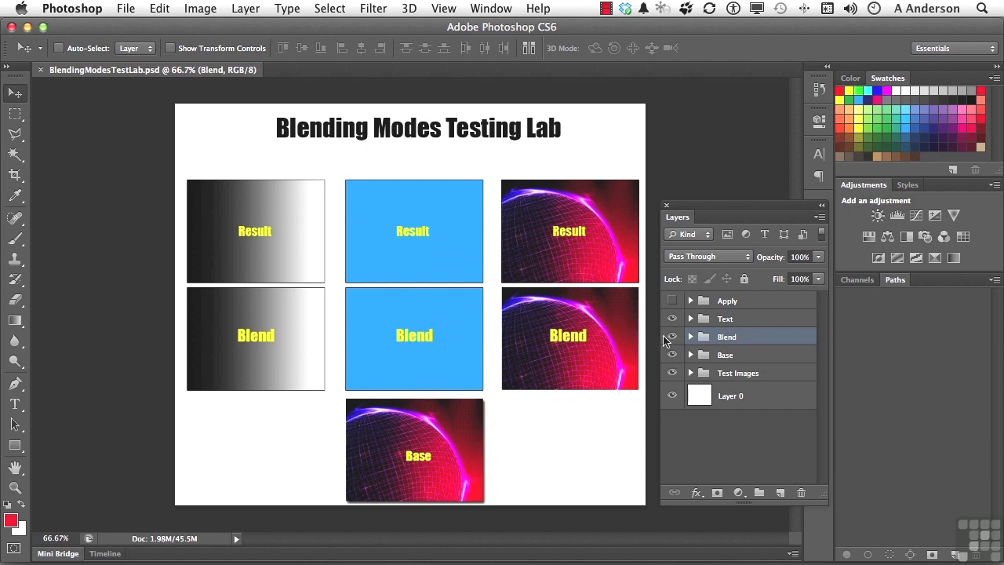
pyautogui.click(673, 337)
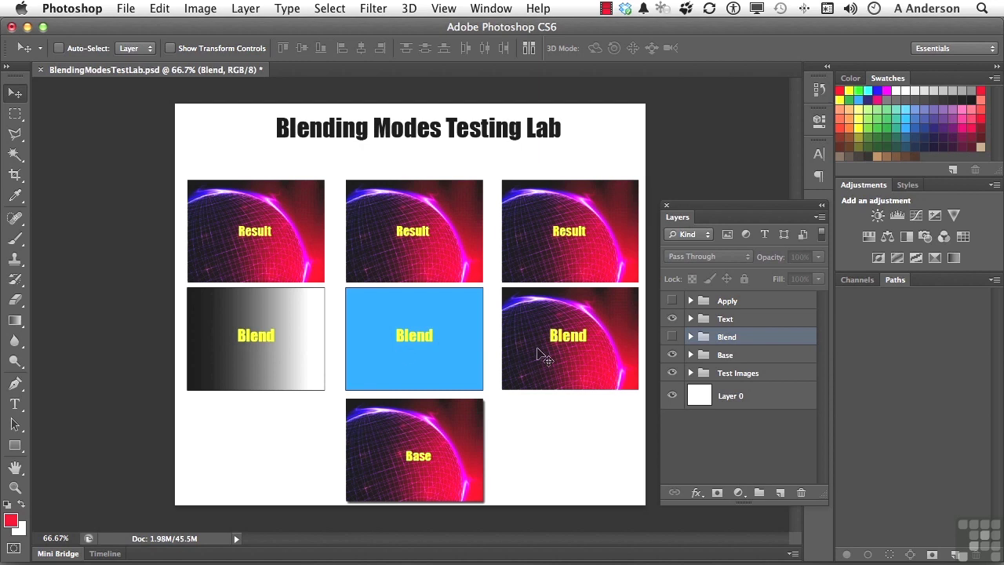
pyautogui.click(671, 337)
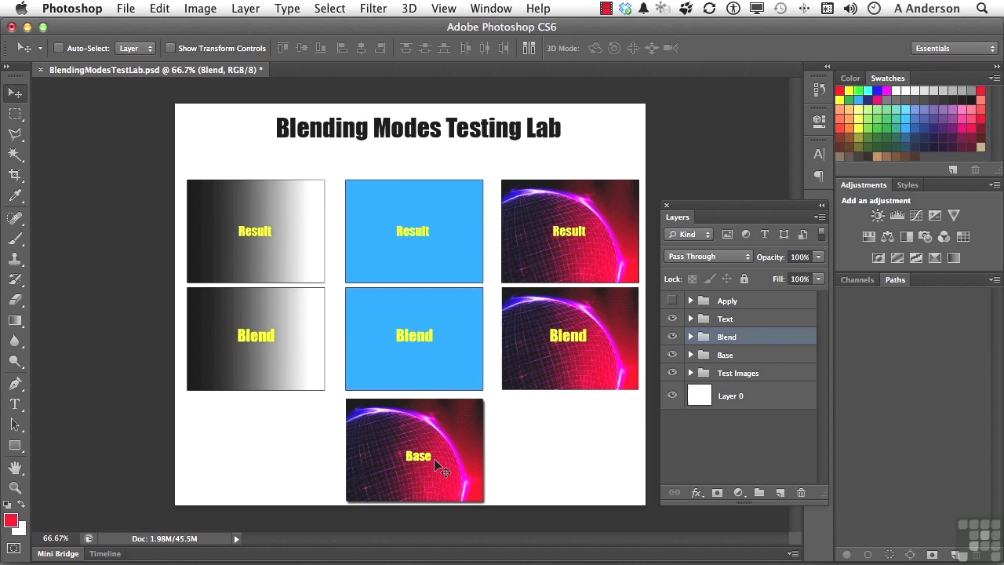
# Inspect the Blend group's cover layers, then set the group's blend mode to Darken
pyautogui.click(690, 337)
pyautogui.click(689, 337)
pyautogui.click(690, 338)
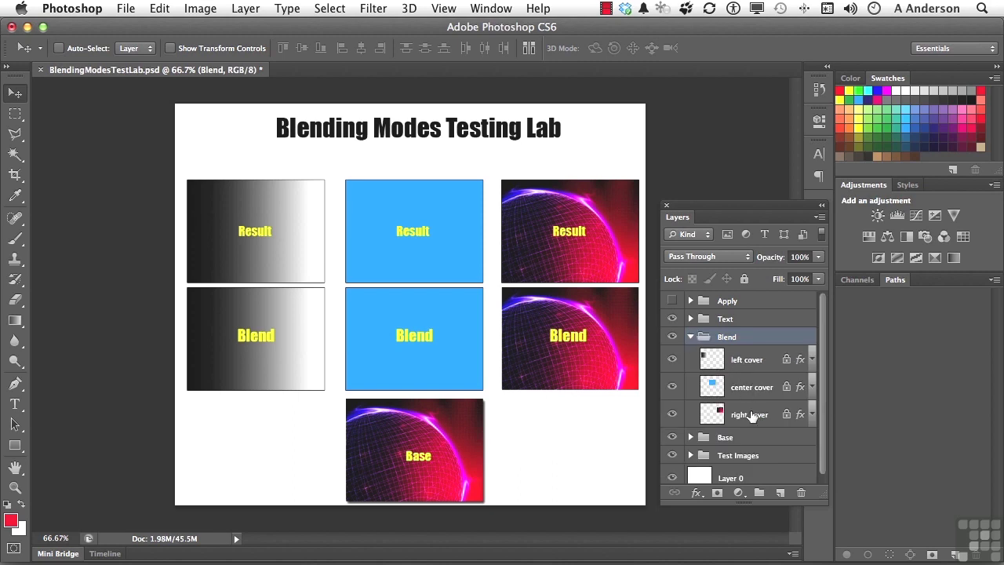
pyautogui.click(691, 337)
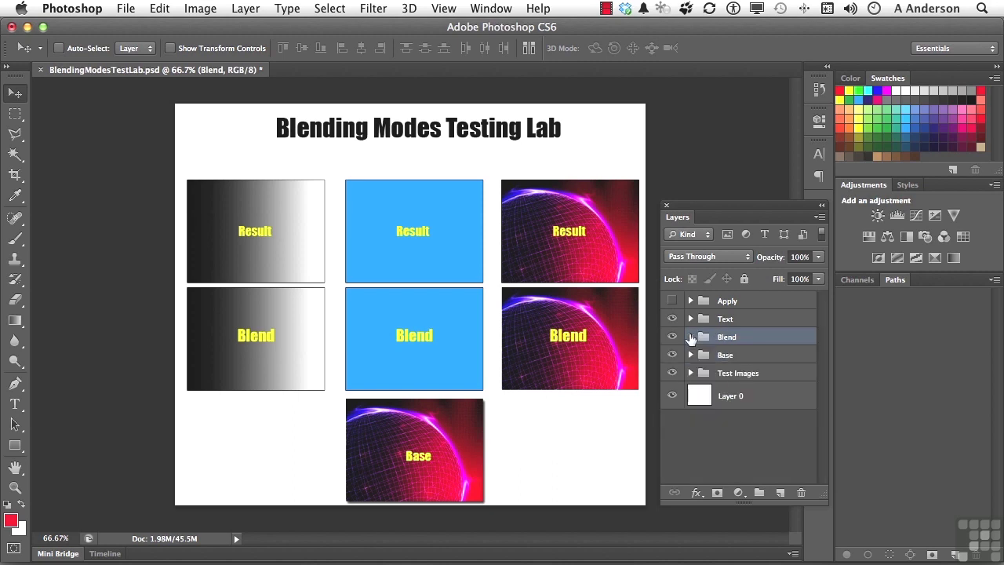
pyautogui.click(679, 258)
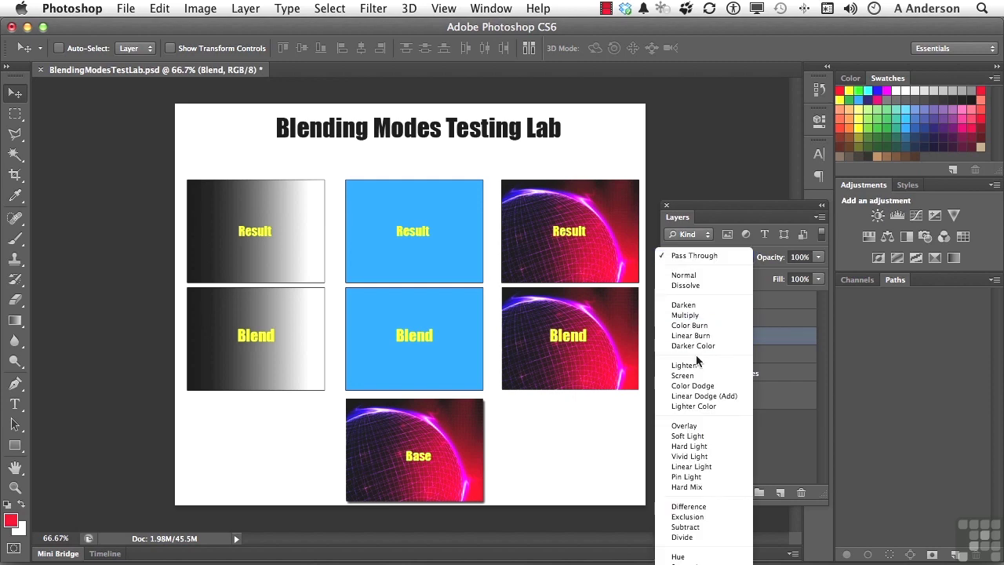
pyautogui.click(702, 307)
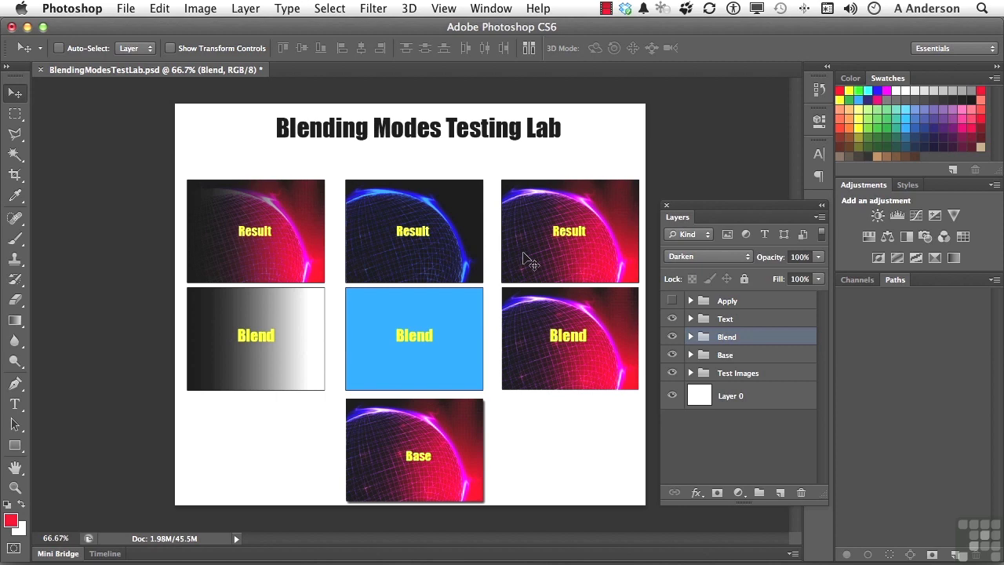
# Change the Blend group's blend mode from Darken to Multiply
pyautogui.click(691, 257)
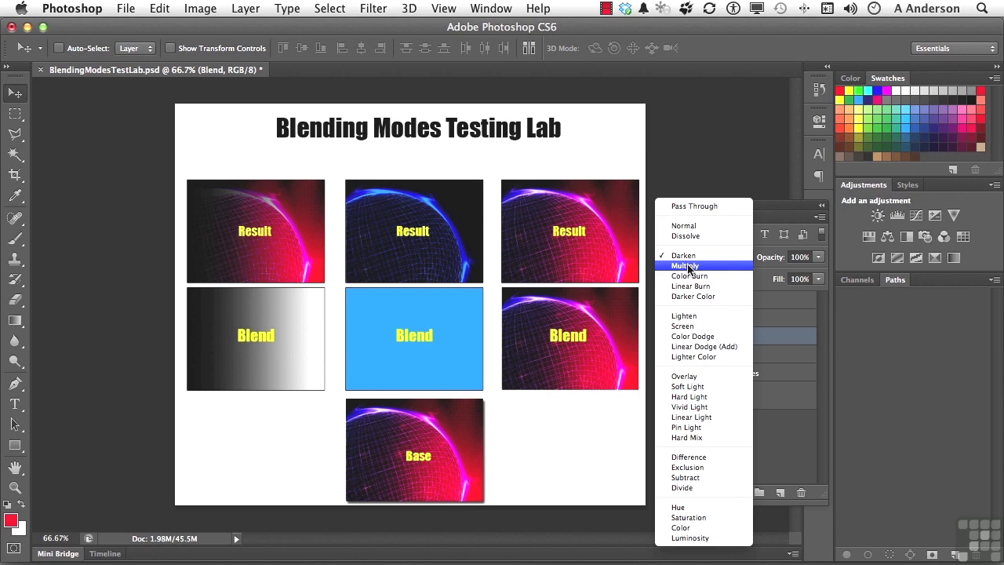
pyautogui.click(688, 267)
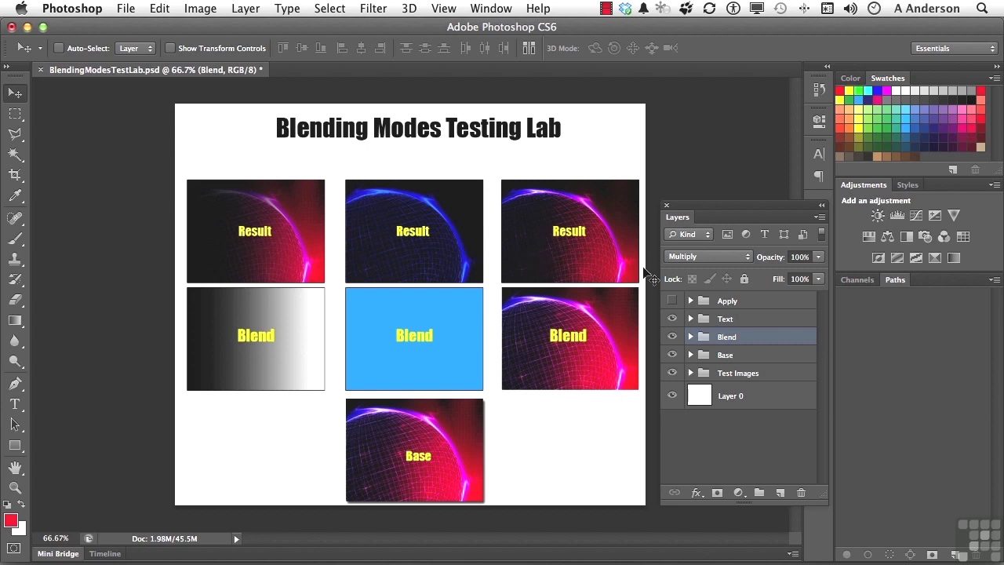
# Change the Blend group's blend mode from Multiply to Color Burn
pyautogui.click(677, 257)
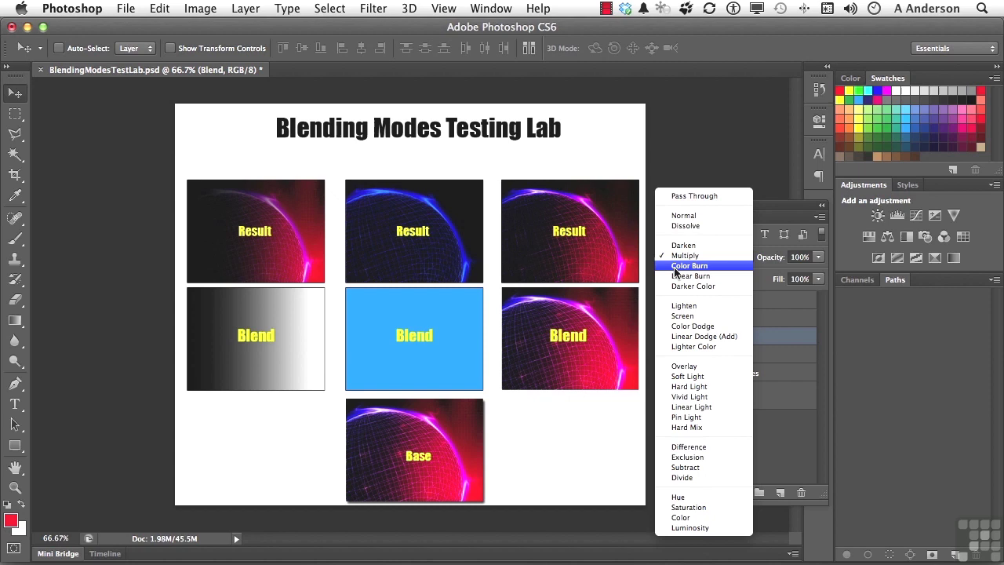
pyautogui.click(697, 266)
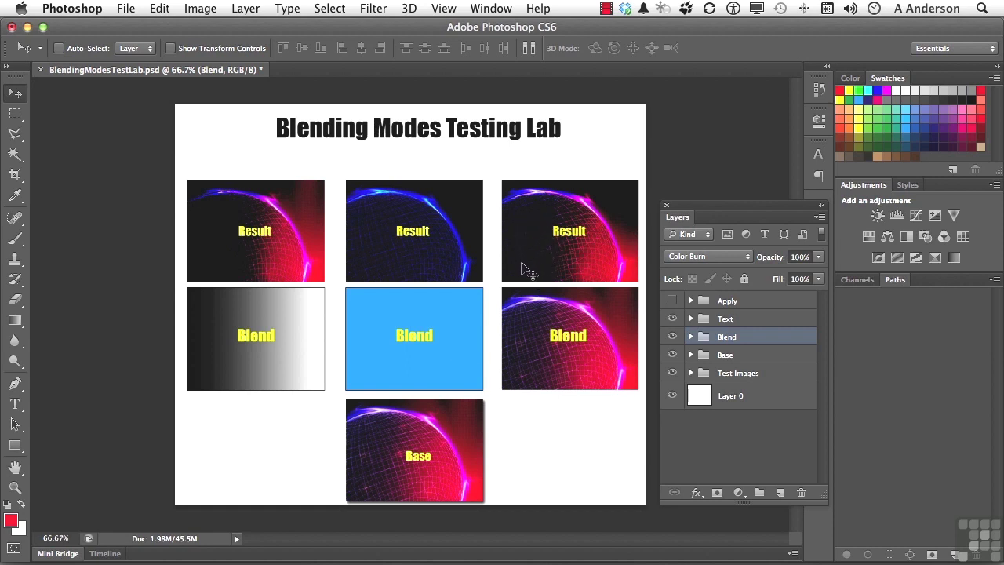
# Change the Blend group's blend mode from Color Burn to Linear Burn
pyautogui.click(683, 259)
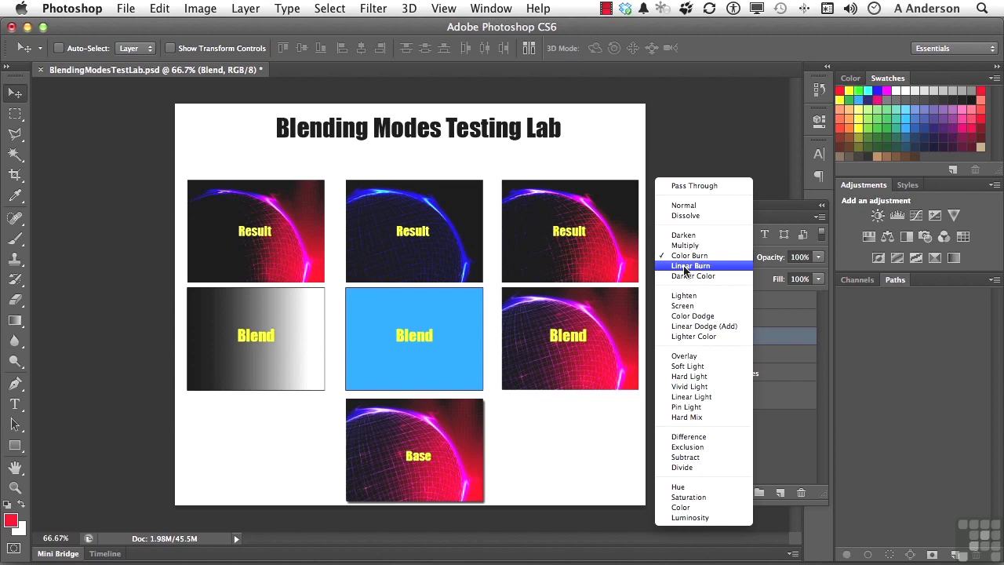
pyautogui.click(685, 266)
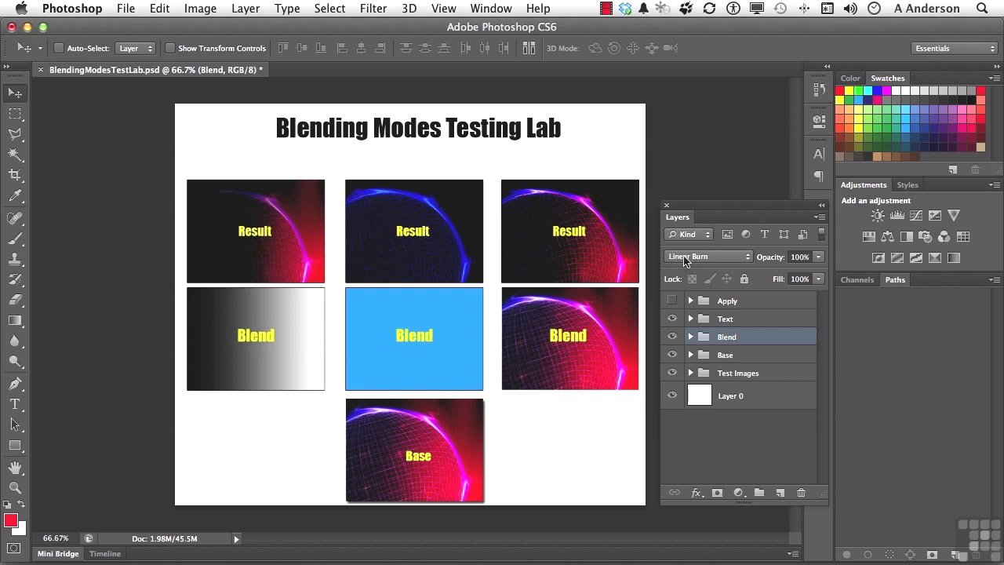
# Change the Blend group's blend mode from Linear Burn to Darker Color
pyautogui.click(685, 258)
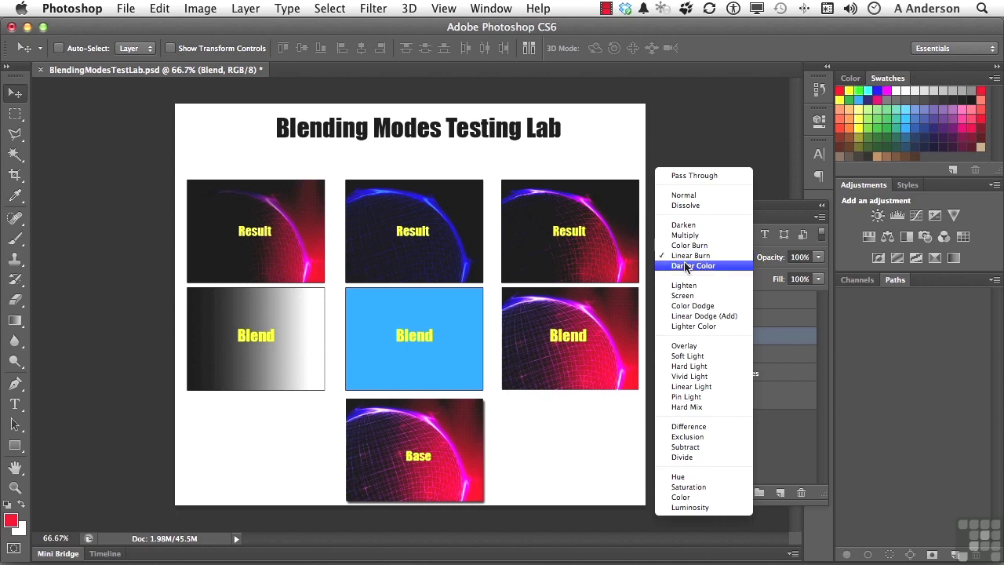
pyautogui.click(687, 267)
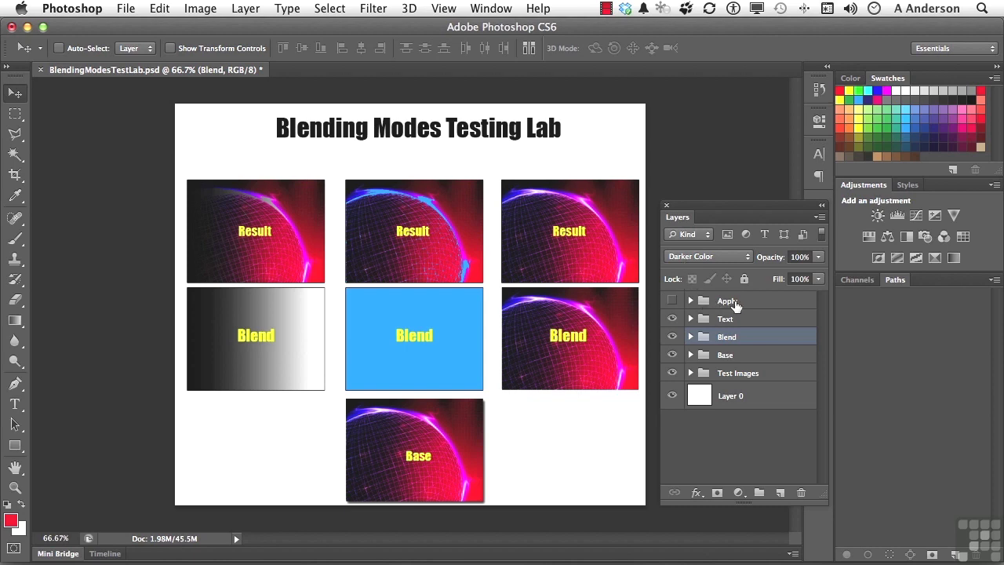
# Expand the Apply group, select its light layer, and make the forest photo visible
pyautogui.click(690, 302)
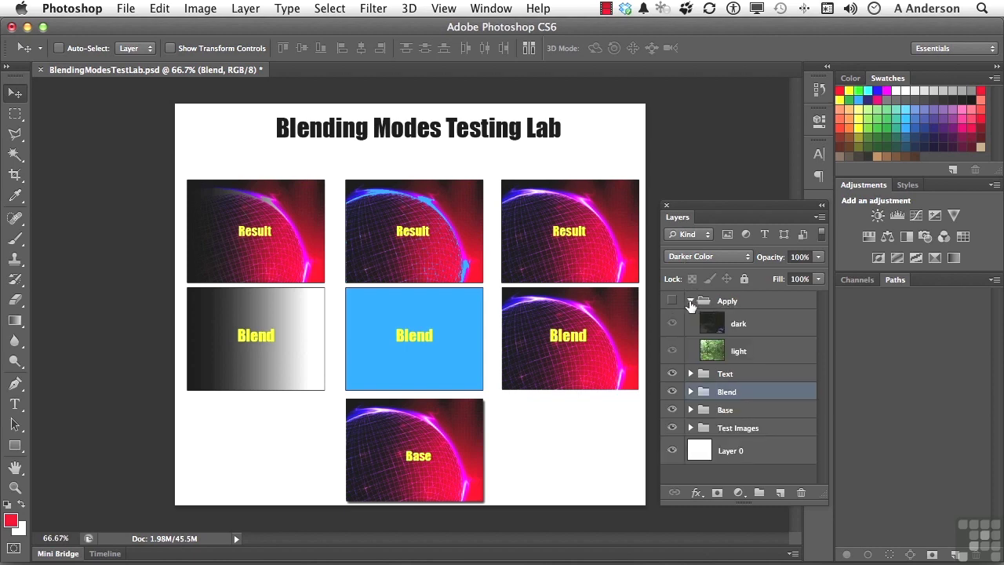
pyautogui.click(711, 355)
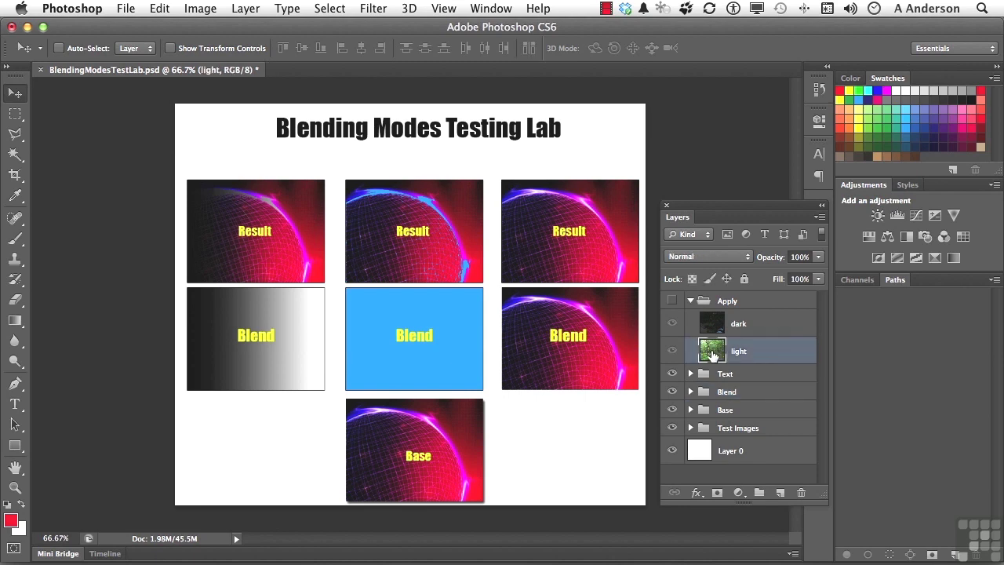
pyautogui.click(672, 352)
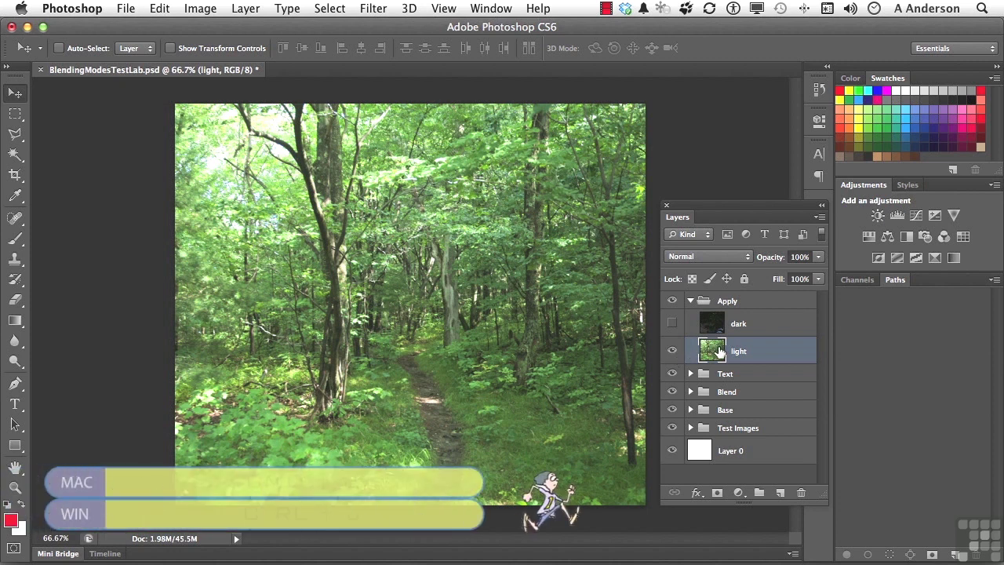
# Duplicate the light layer with Cmd+J and set the light copy to Multiply
pyautogui.press('super+j')
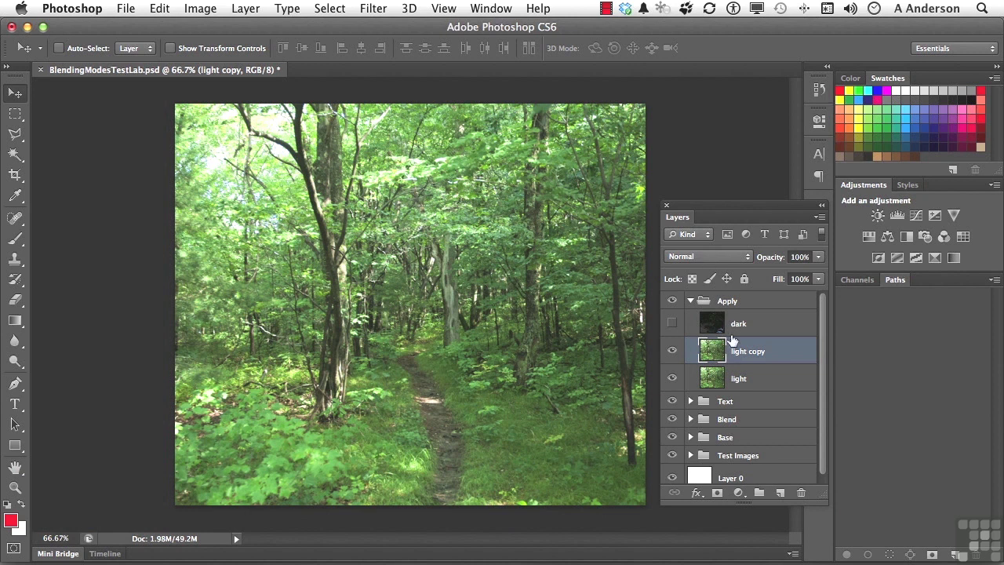
pyautogui.click(709, 257)
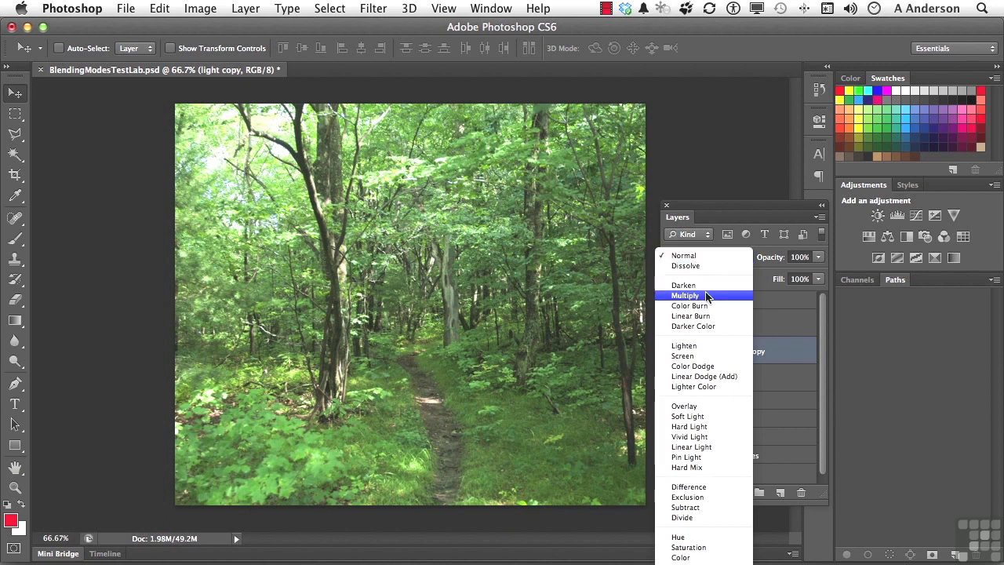
pyautogui.click(708, 295)
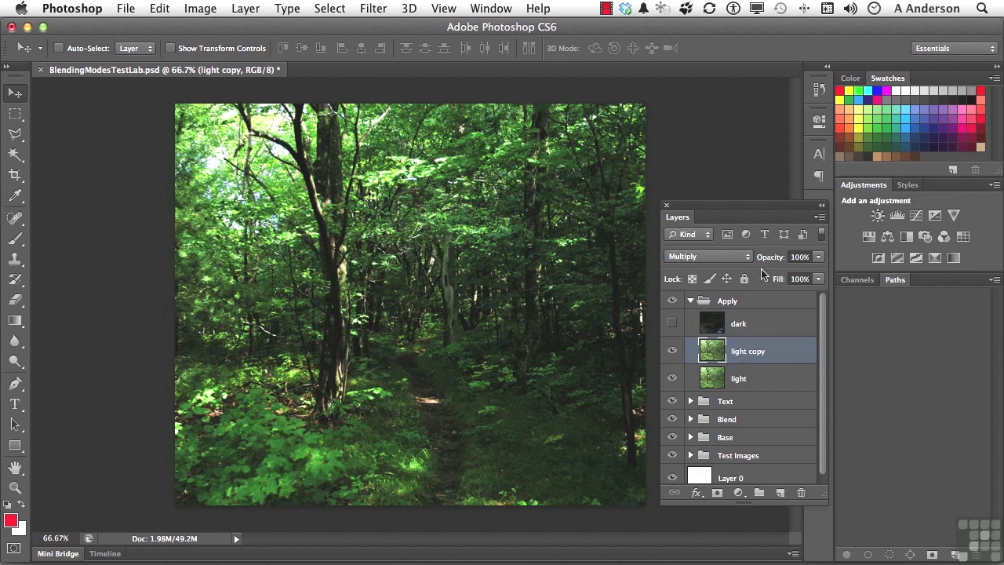
# Lower the light copy's opacity to about 55% and toggle its visibility to compare
pyautogui.moveTo(760, 261); pyautogui.dragTo(730, 265)
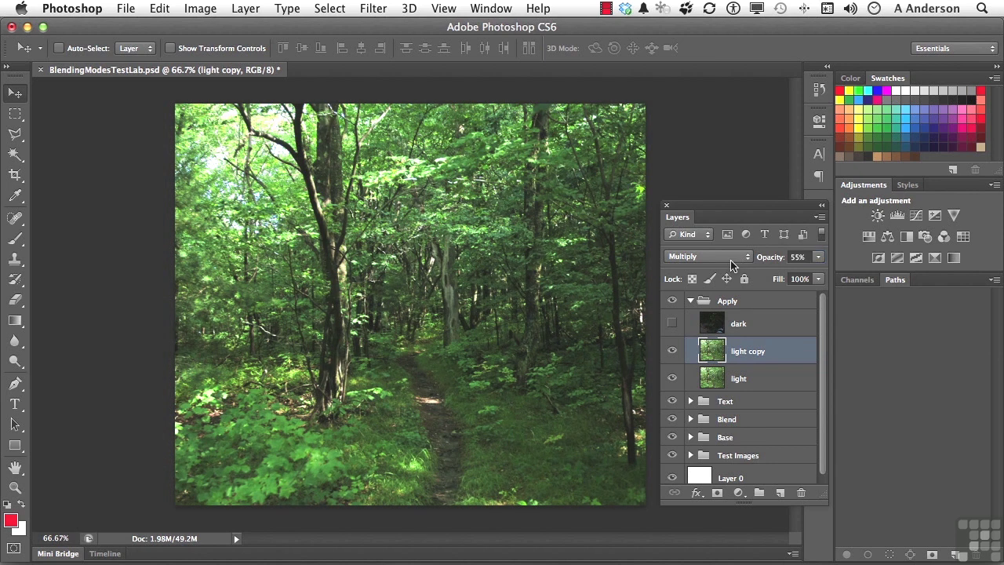
pyautogui.click(671, 352)
pyautogui.click(671, 351)
# Delete the light copy layer, then collapse and hide the Apply group
pyautogui.press('Delete')
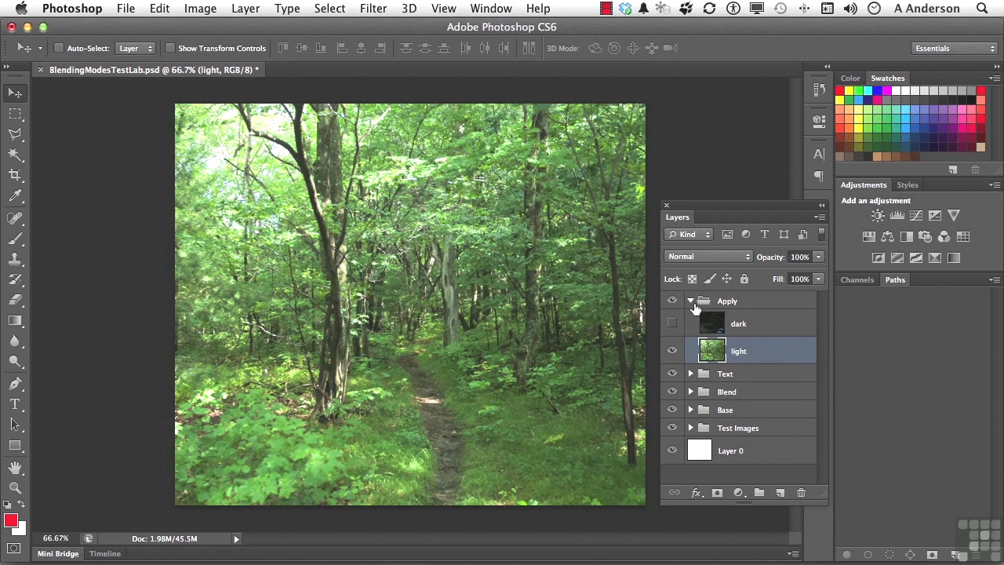
pyautogui.click(691, 302)
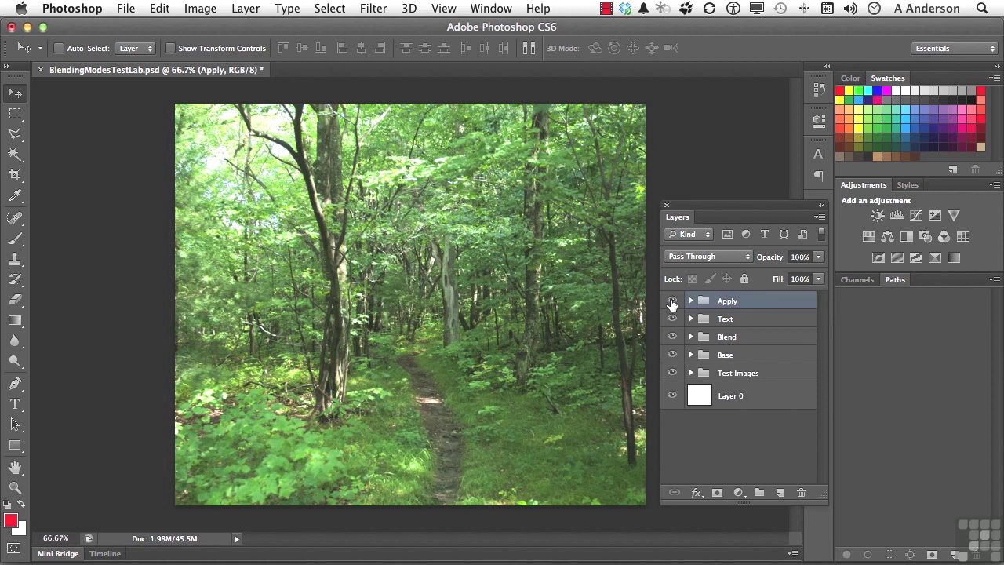
pyautogui.click(671, 301)
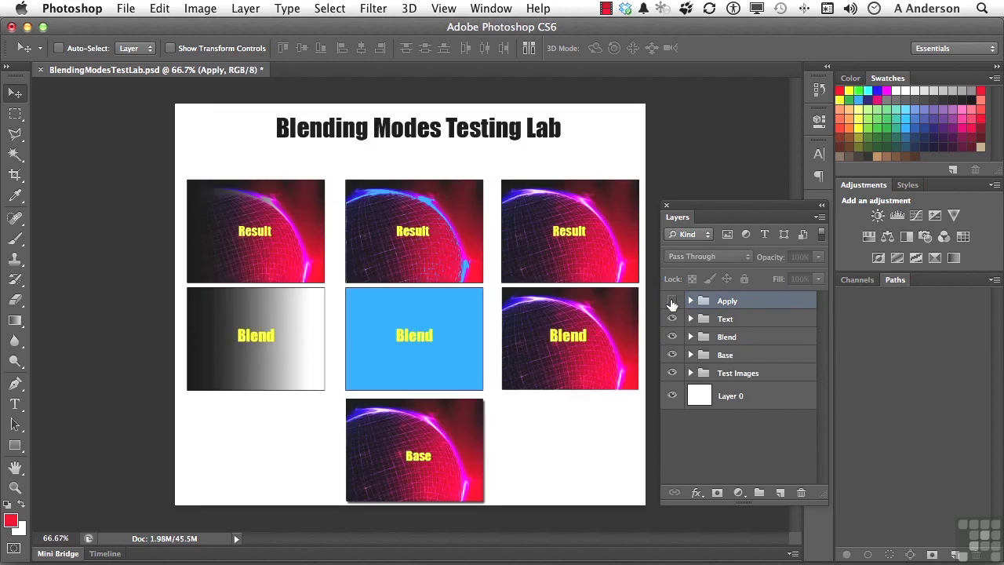
# Reset the Blend group's blend mode to Pass Through
pyautogui.click(729, 337)
pyautogui.click(710, 259)
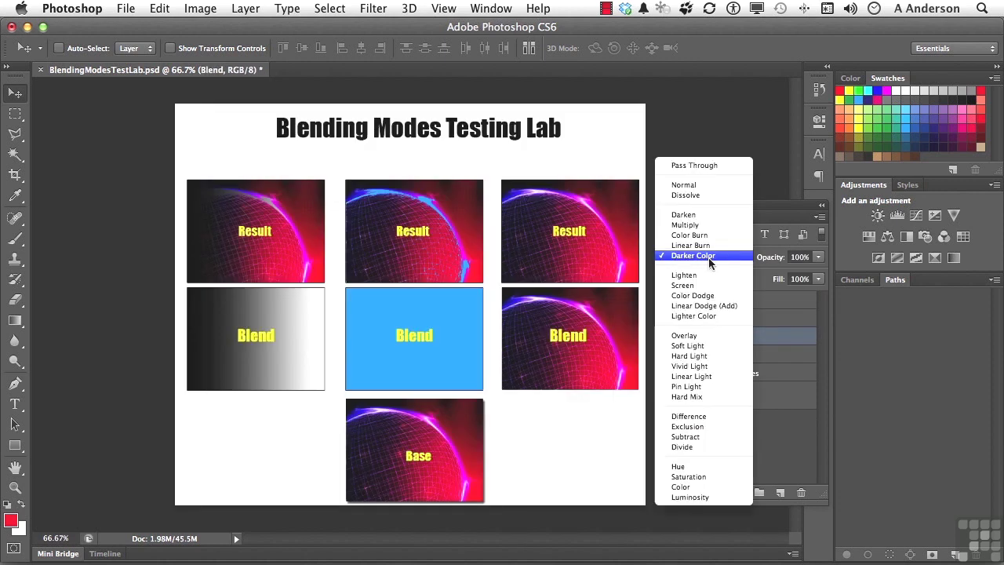
pyautogui.click(697, 167)
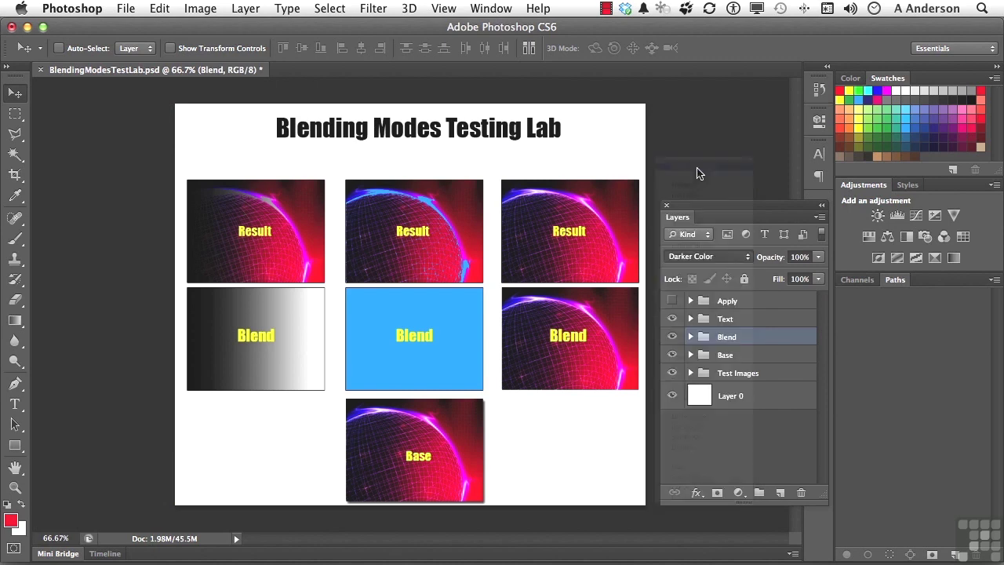